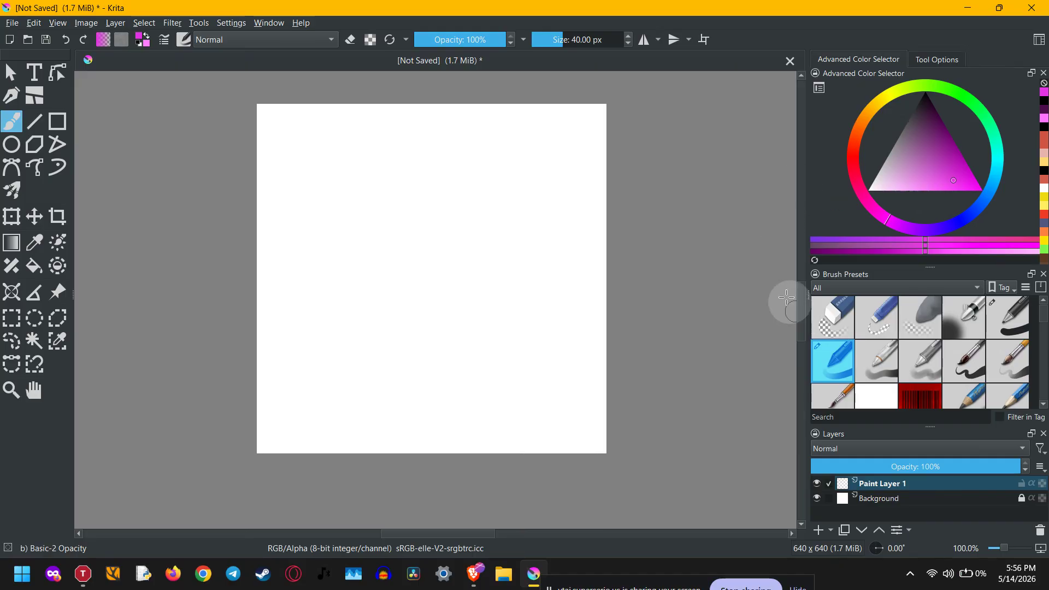
Open the Brush Editor, move it aside, and review the Size and Opacity pressure settings
click(167, 39)
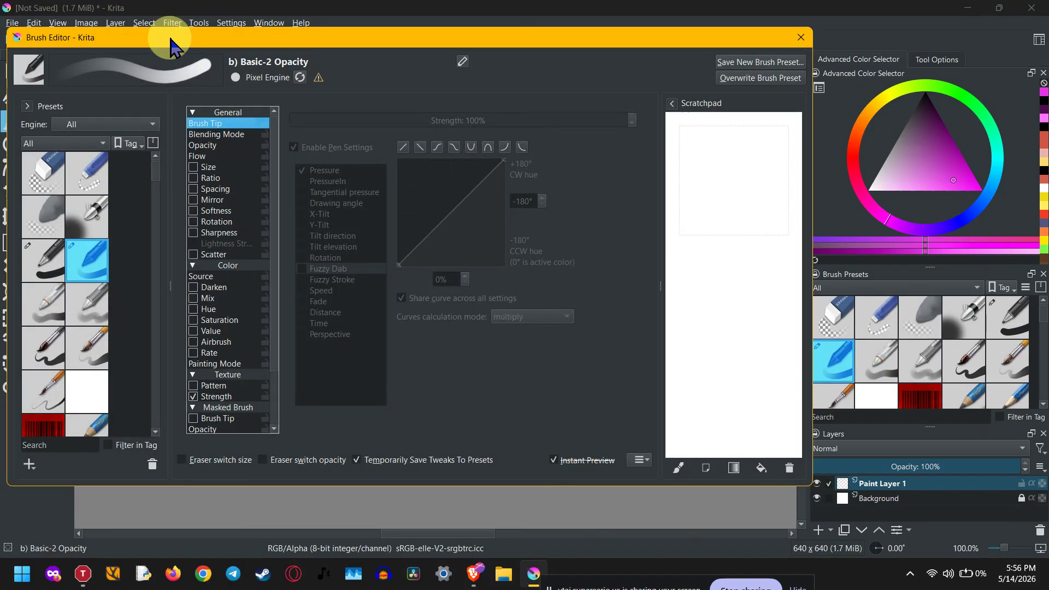
drag(170, 39, 209, 57)
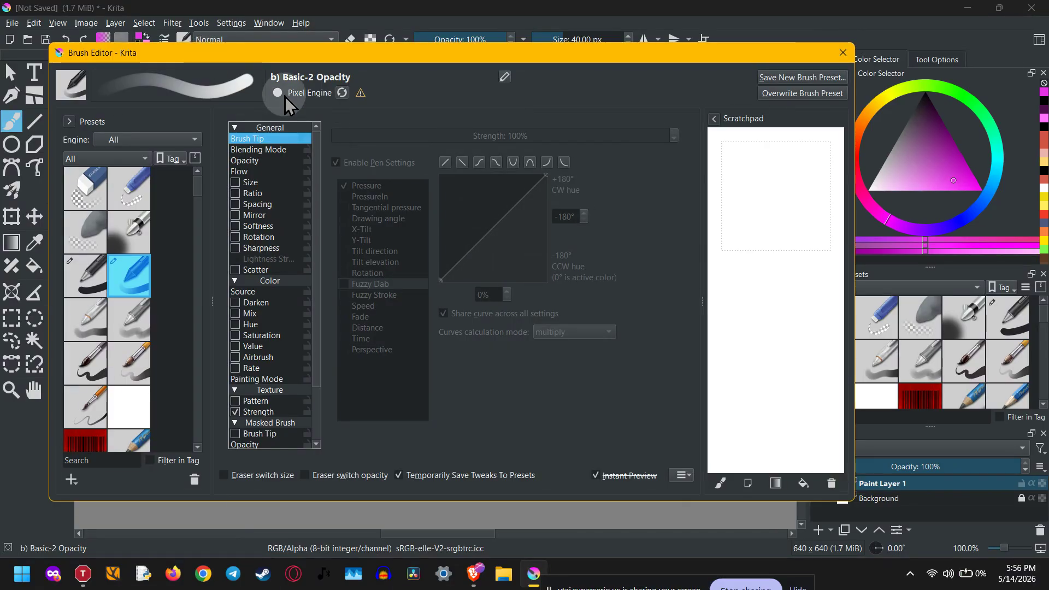
click(263, 183)
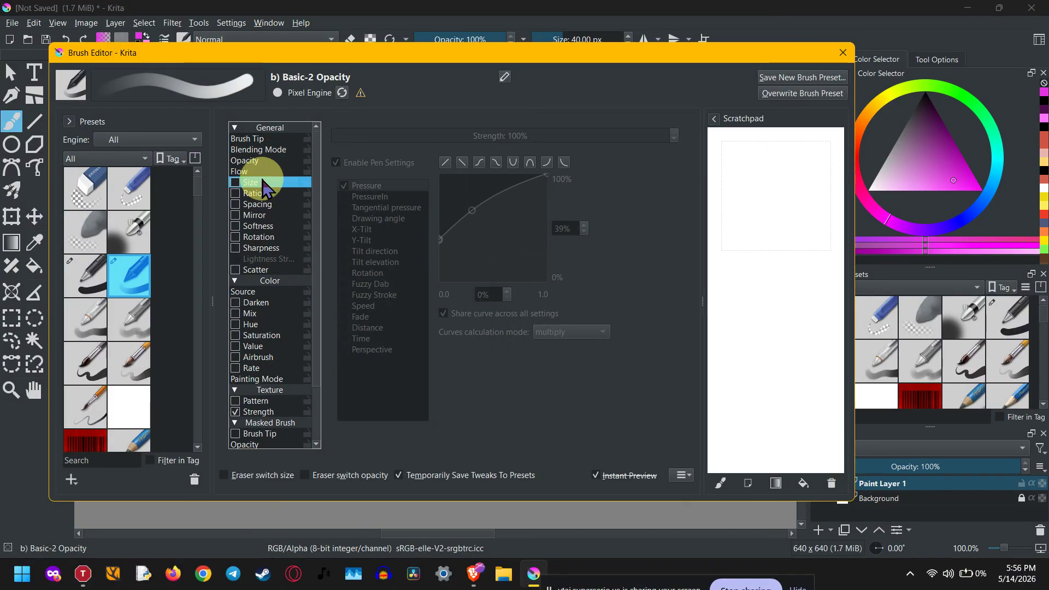
click(264, 160)
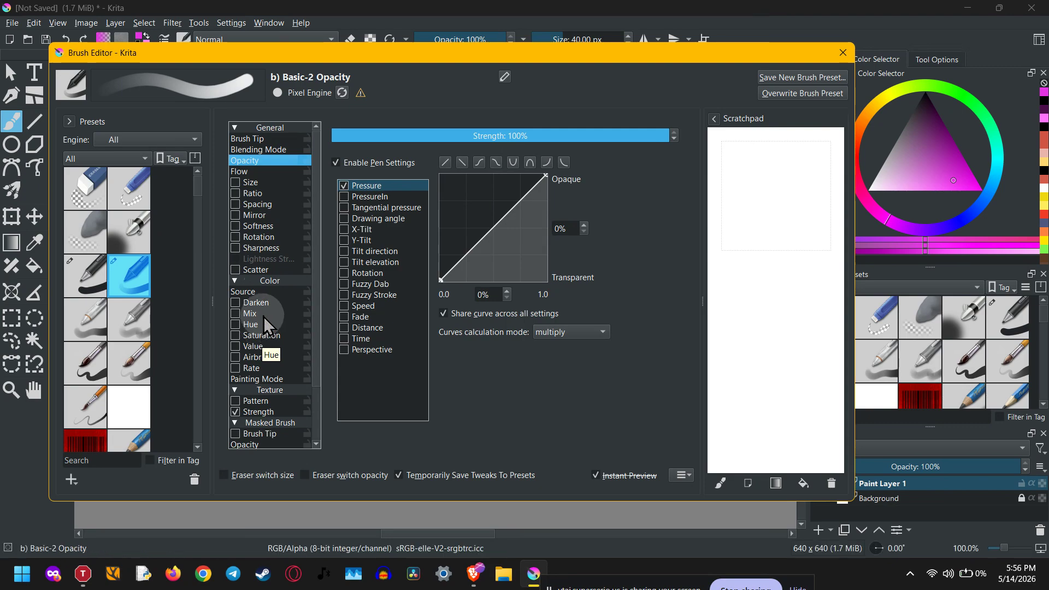
Expand the Color group and show the Hue curve settings (-180° to +180°)
click(276, 281)
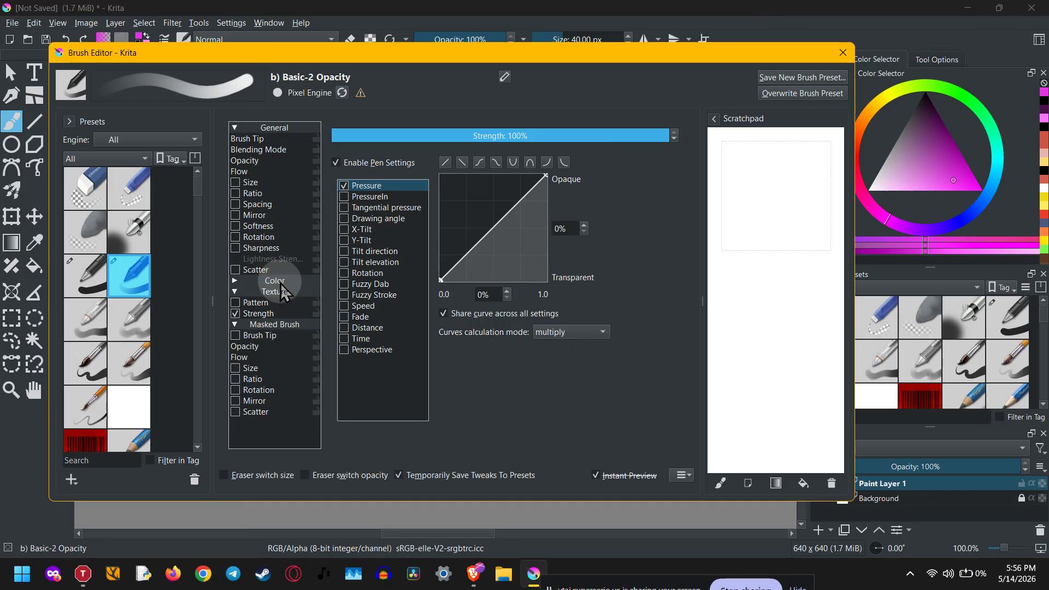
click(281, 283)
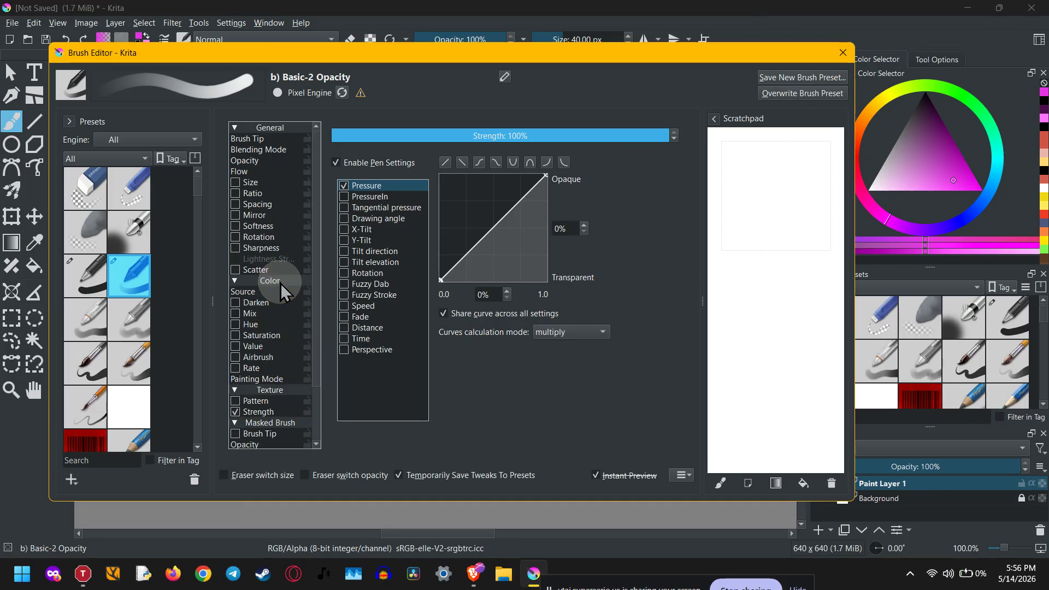
click(266, 326)
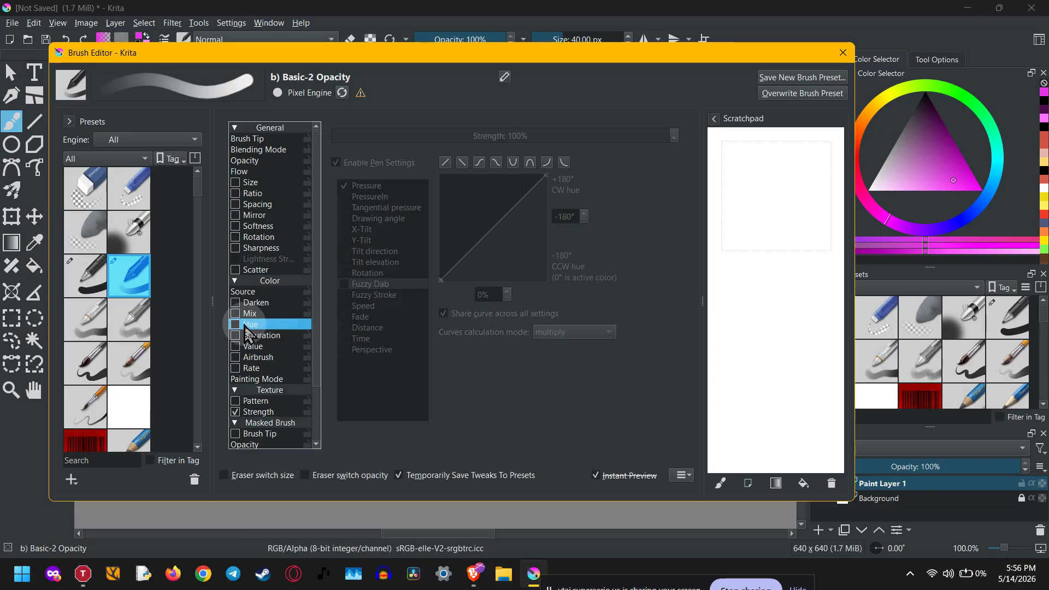
Enable Hue variation driven by Pressure, adding Fuzzy Dab and Fuzzy Stroke as sensors
click(240, 326)
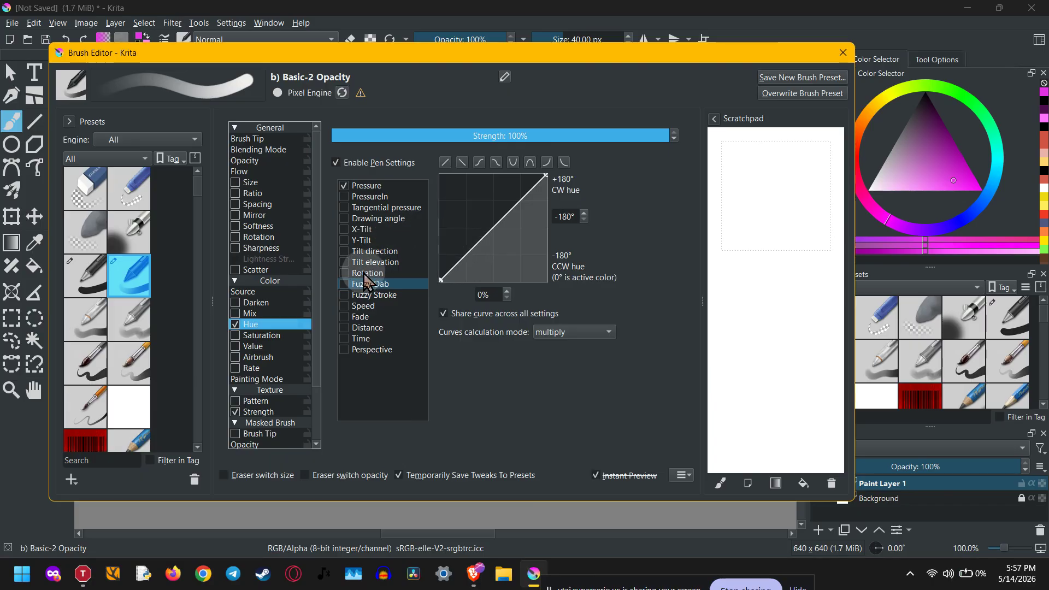
click(355, 164)
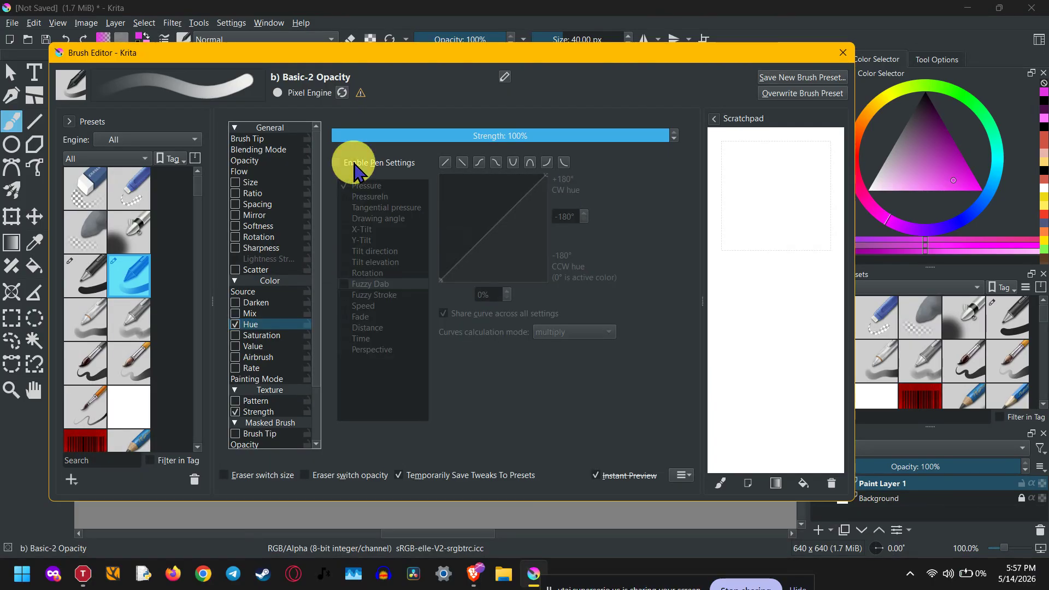
click(354, 164)
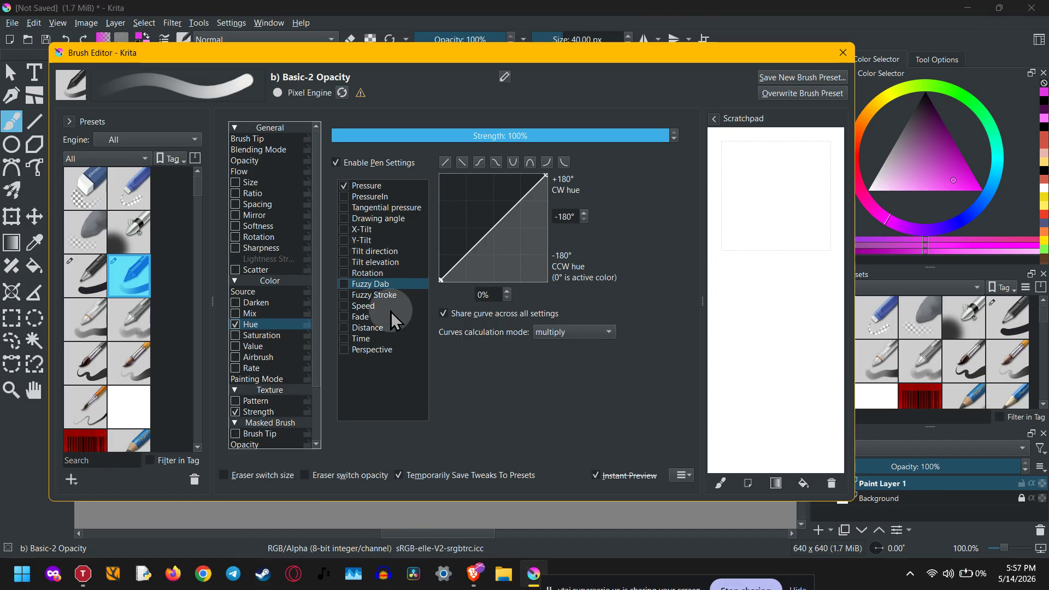
click(345, 286)
click(344, 294)
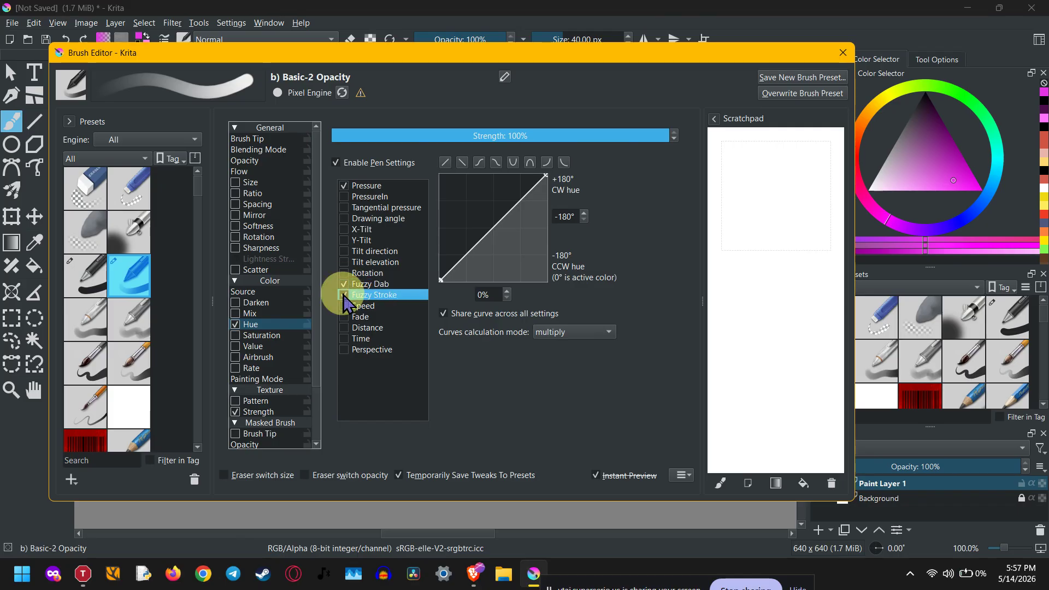
click(471, 375)
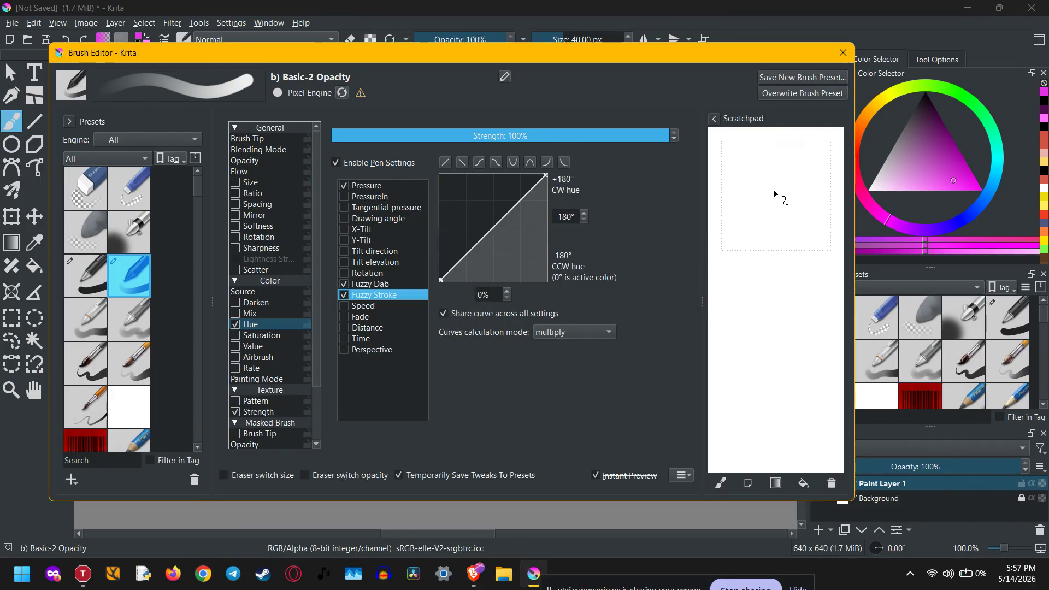
mouse_move(775, 193)
mouse_down()
mouse_move(764, 263)
mouse_move(782, 365)
mouse_move(776, 389)
mouse_move(760, 385)
mouse_move(742, 311)
mouse_move(754, 183)
mouse_move(766, 167)
mouse_move(793, 171)
mouse_move(808, 321)
mouse_move(794, 425)
mouse_up()
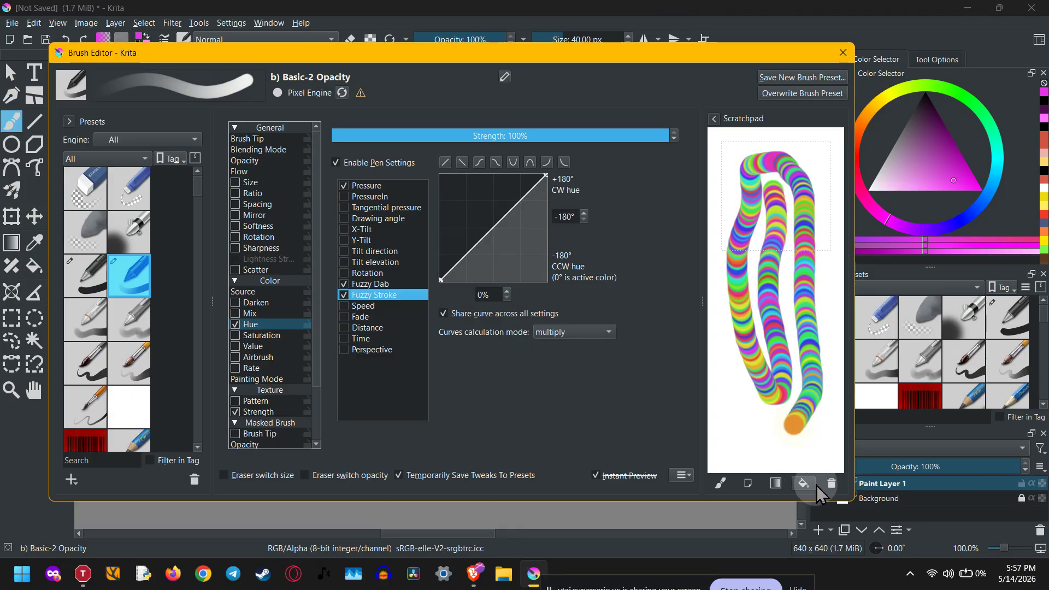
click(831, 484)
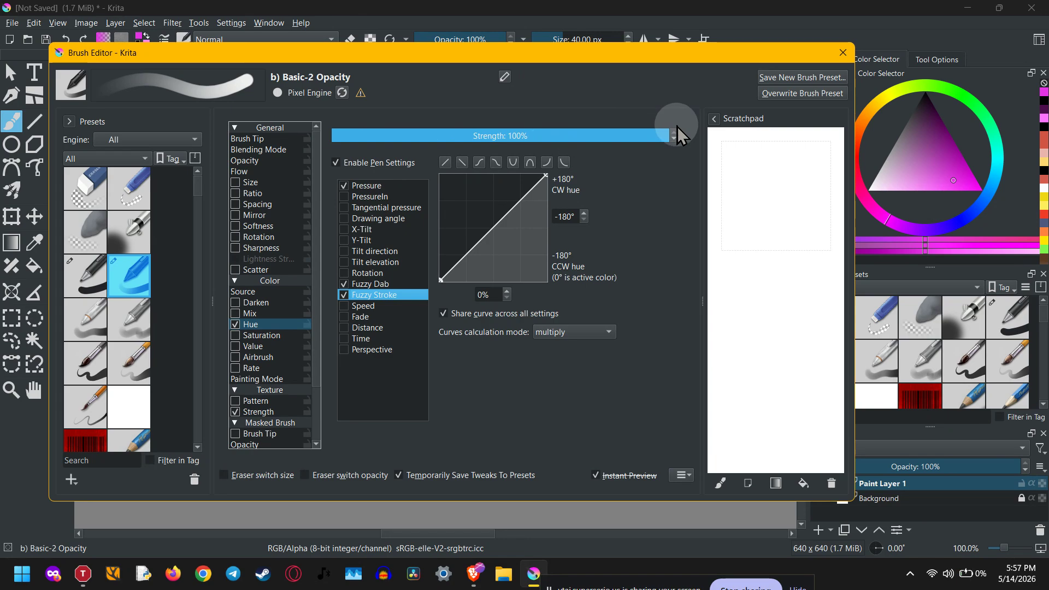
click(729, 482)
drag(736, 273, 750, 407)
drag(776, 280, 793, 405)
drag(818, 278, 830, 416)
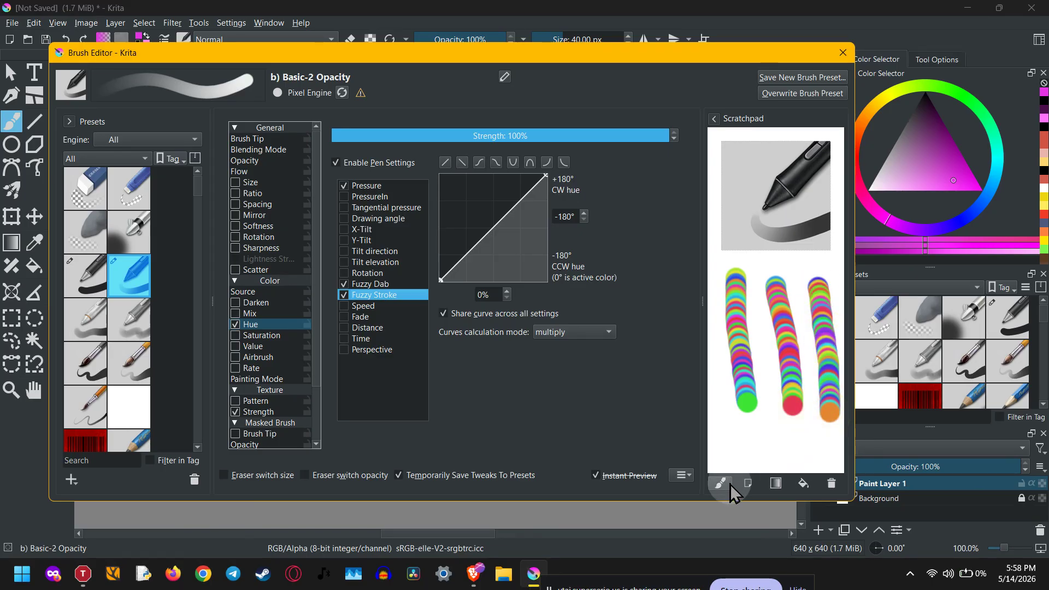
click(804, 484)
drag(771, 203, 769, 404)
drag(799, 214, 809, 407)
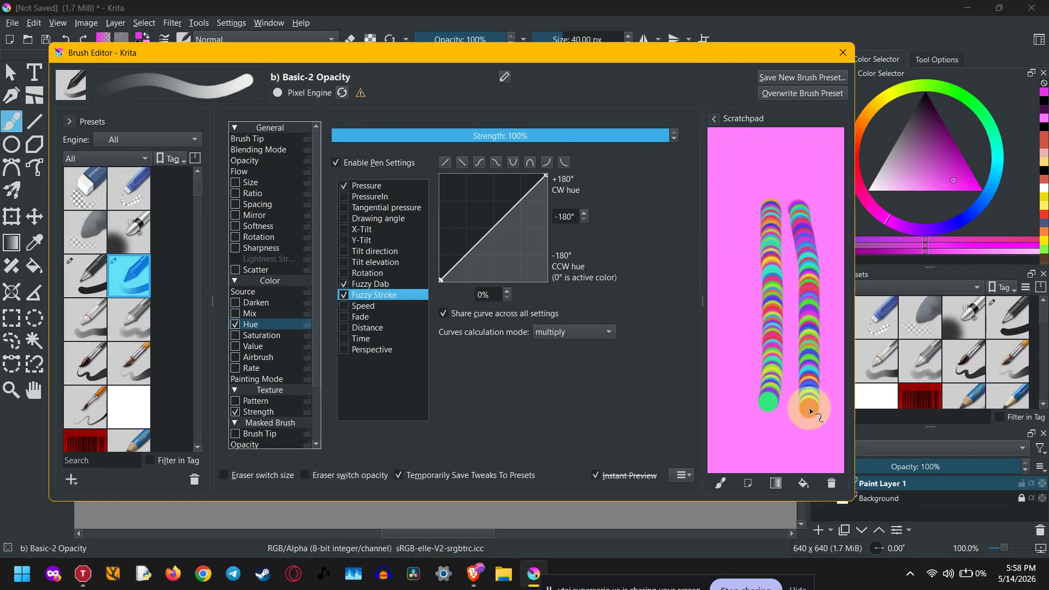
click(831, 485)
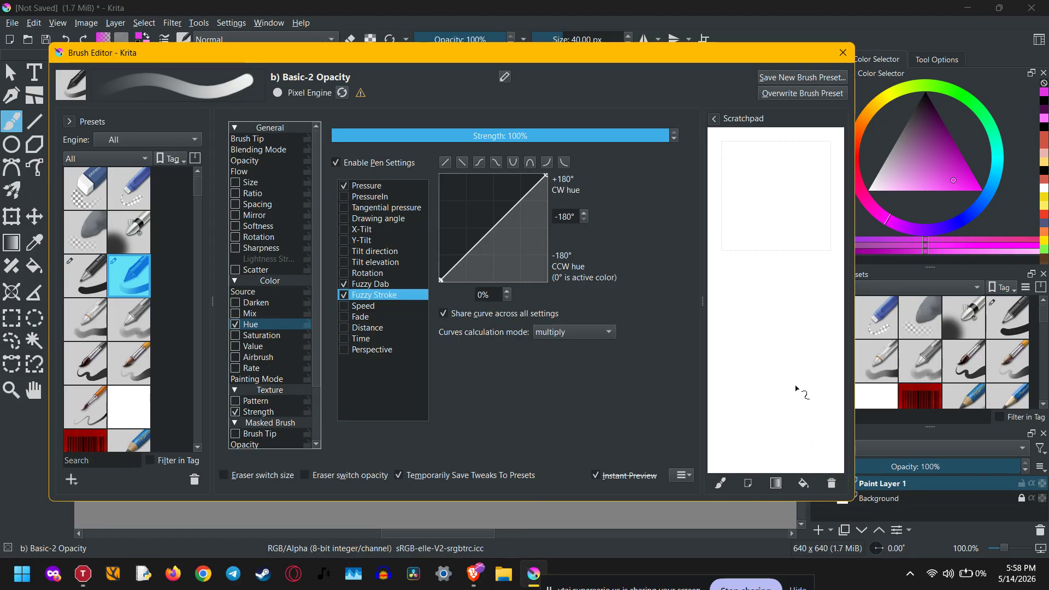
Test U-shaped, S-shaped, descending and ascending linear hue curve presets with scratchpad strokes
click(512, 162)
mouse_move(801, 182)
mouse_down()
mouse_move(813, 254)
mouse_move(798, 396)
mouse_up()
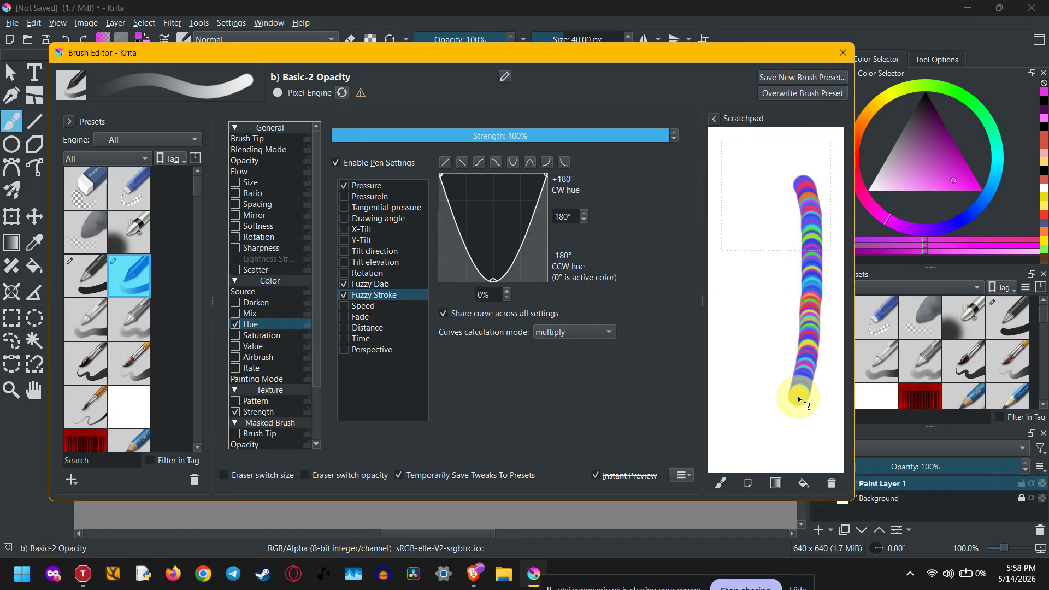
click(495, 162)
mouse_move(763, 183)
mouse_down()
mouse_move(782, 227)
mouse_move(777, 305)
mouse_move(753, 378)
mouse_up()
click(478, 162)
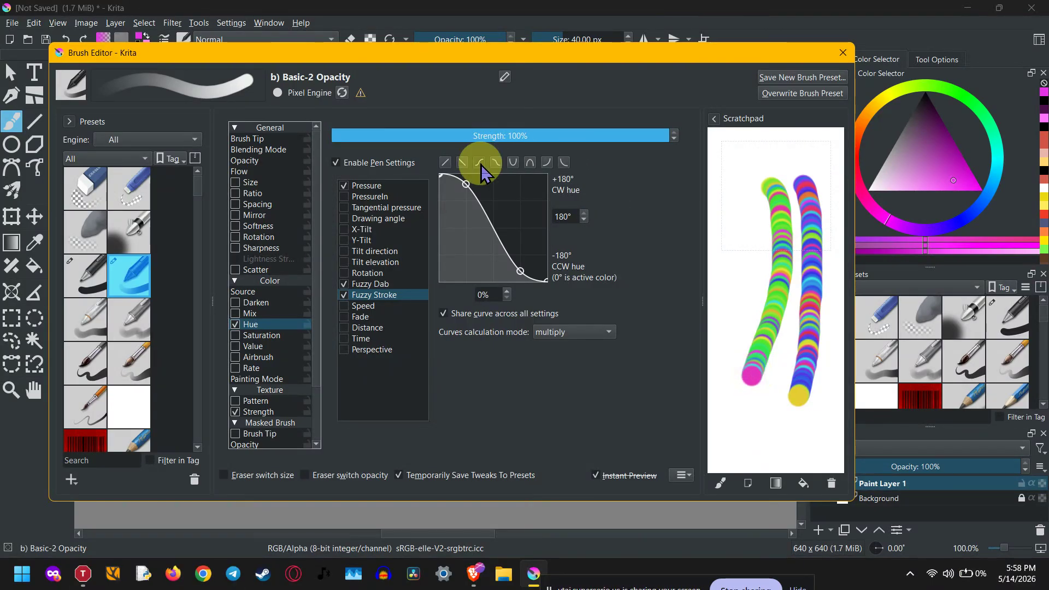
mouse_move(744, 176)
mouse_down()
mouse_move(746, 258)
mouse_move(718, 351)
mouse_up()
click(463, 162)
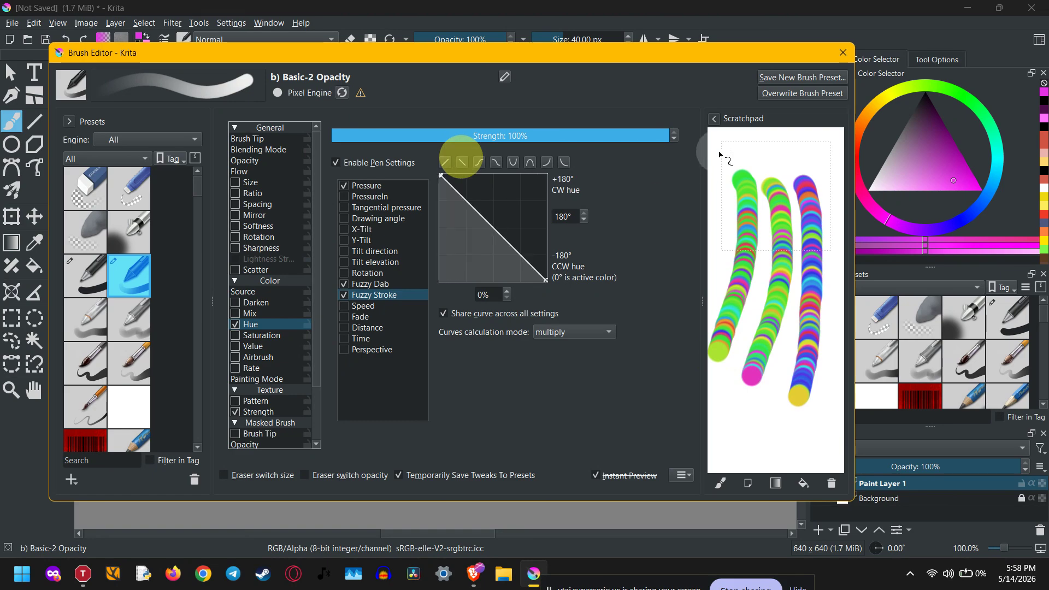
drag(735, 151, 830, 151)
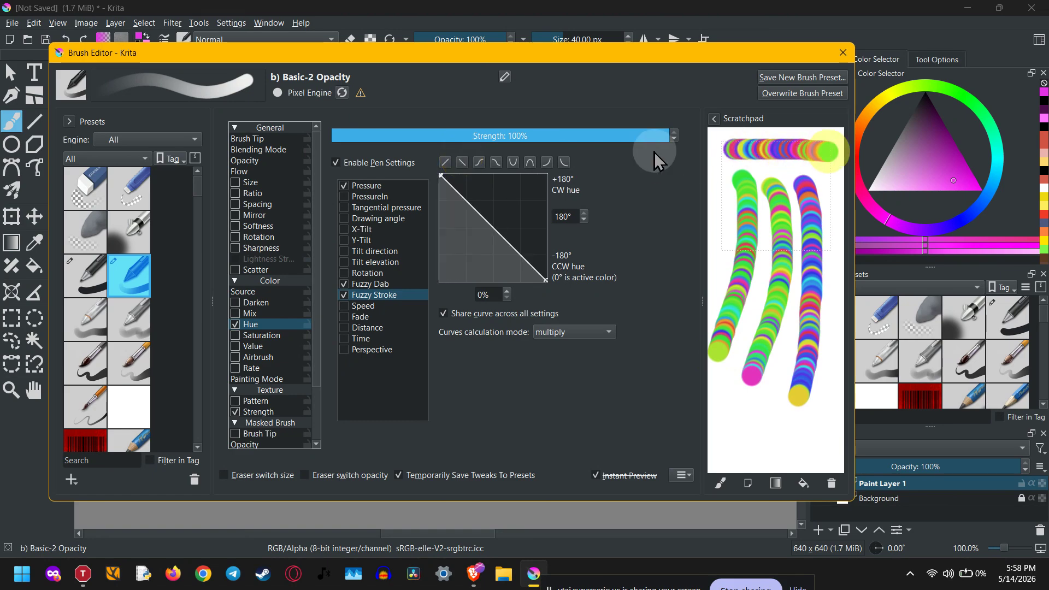
click(447, 162)
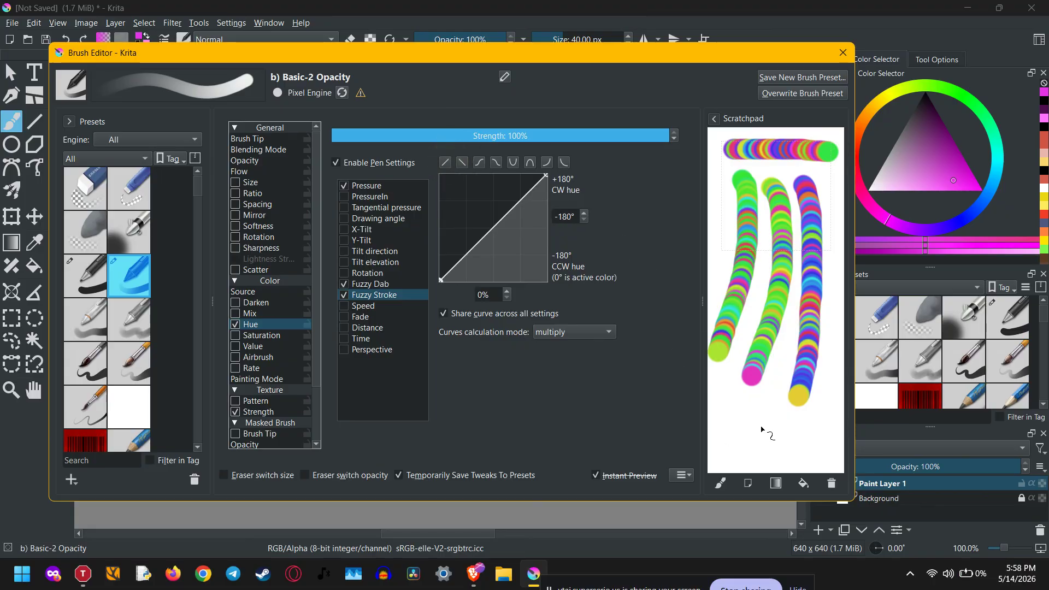
drag(735, 409, 823, 461)
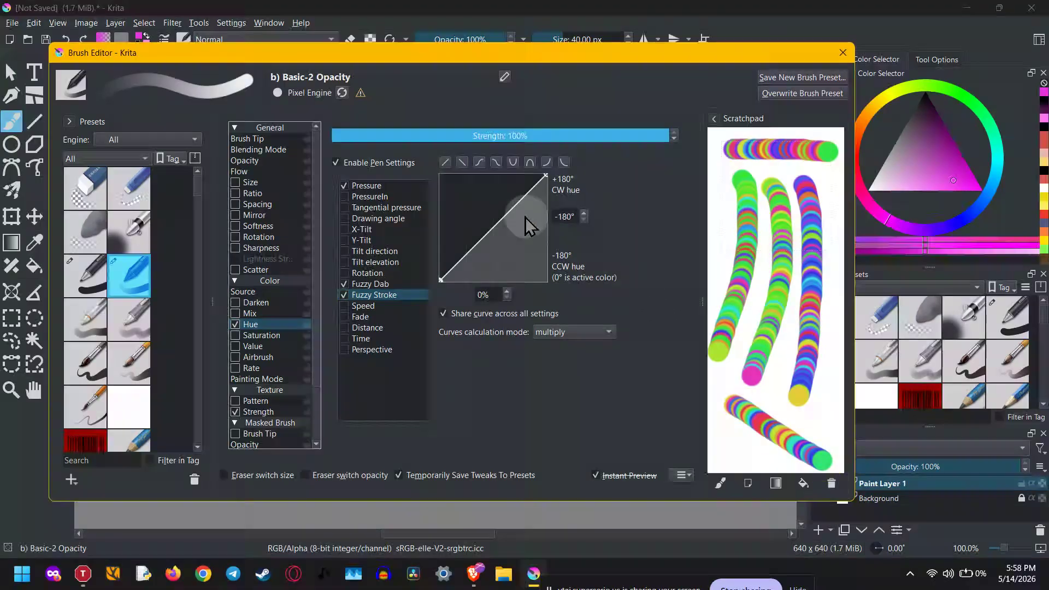
Test concave hue curves on a cleared scratchpad, settle on the U-shaped curve, then clear the scratchpad
click(546, 162)
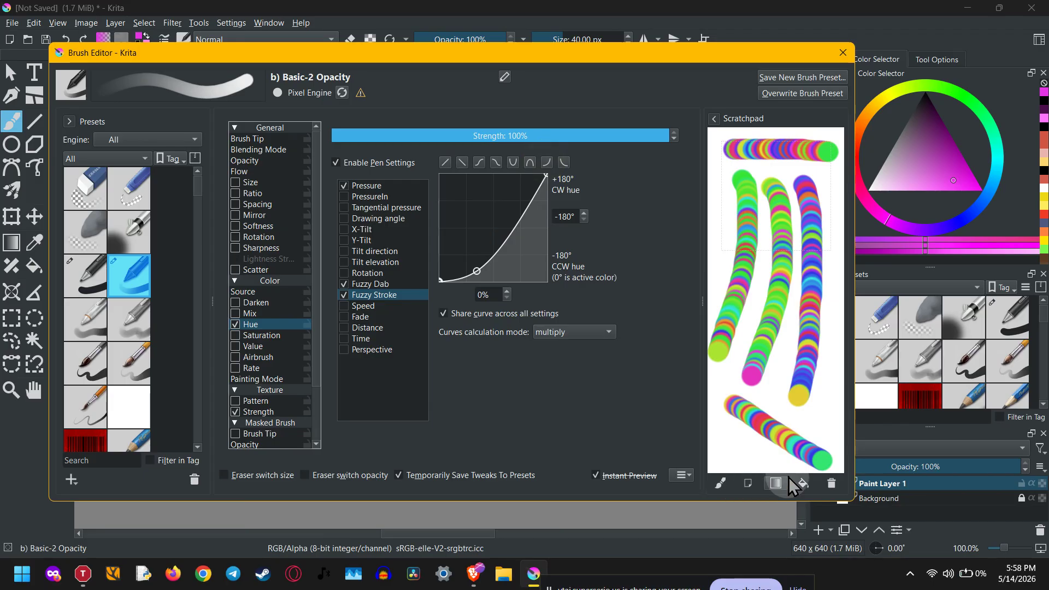
click(833, 483)
mouse_move(725, 449)
mouse_down()
mouse_move(777, 344)
mouse_move(809, 218)
mouse_up()
click(564, 162)
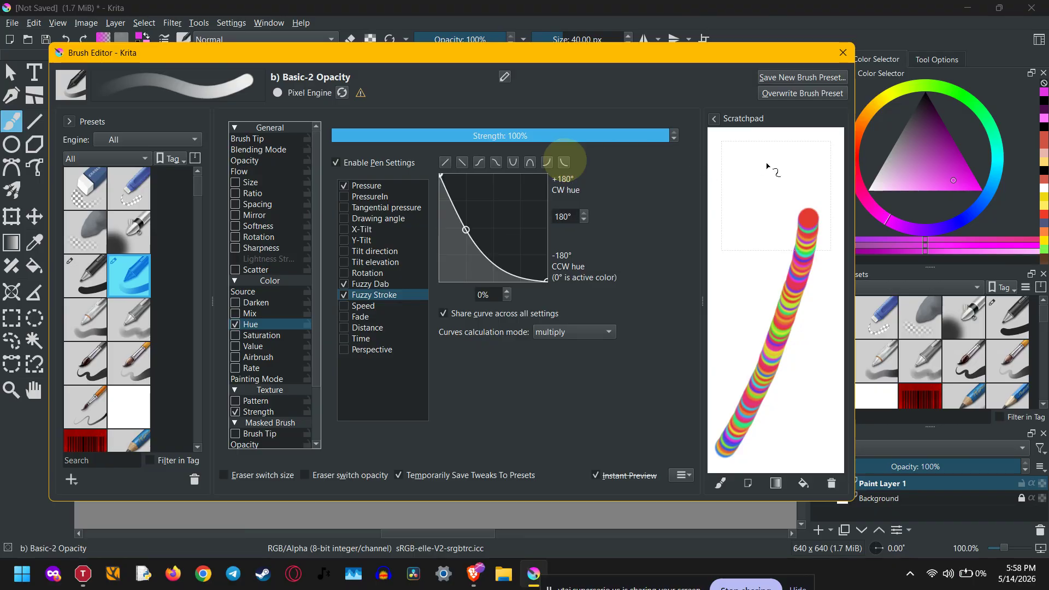
drag(775, 162, 727, 352)
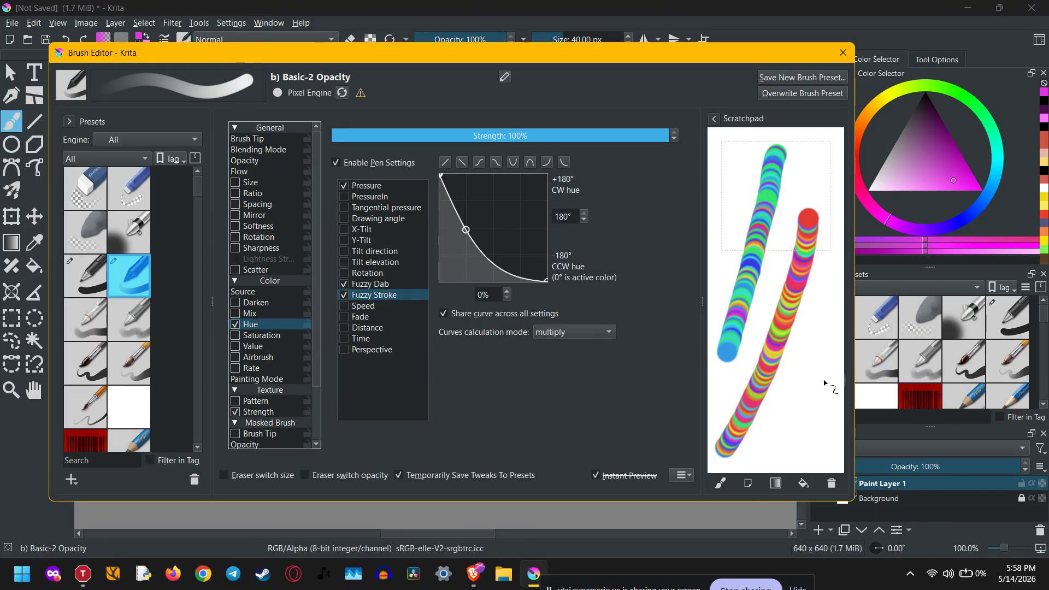
click(513, 162)
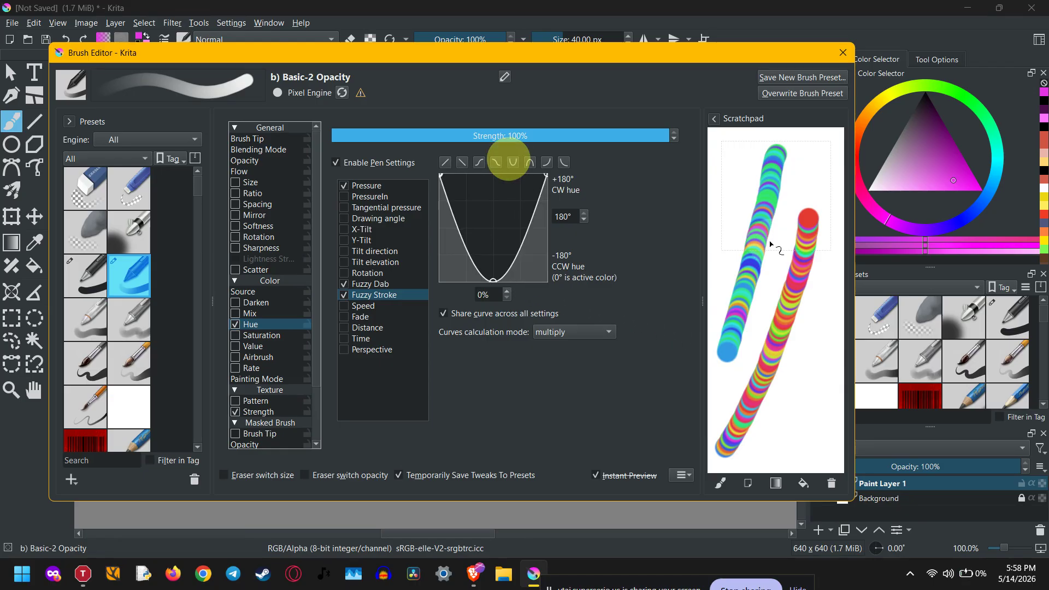
drag(744, 145, 722, 260)
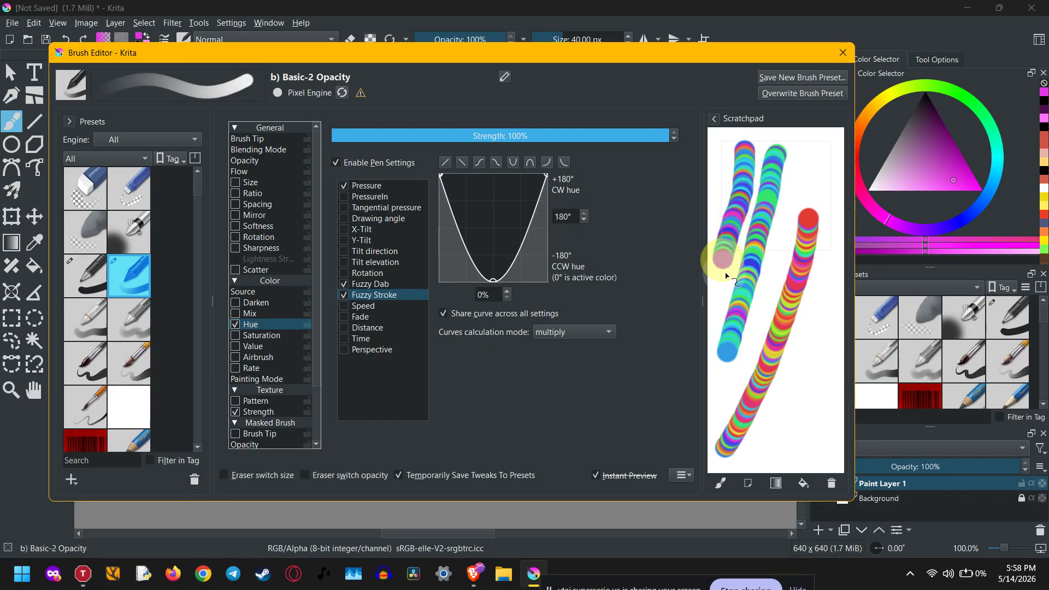
click(830, 484)
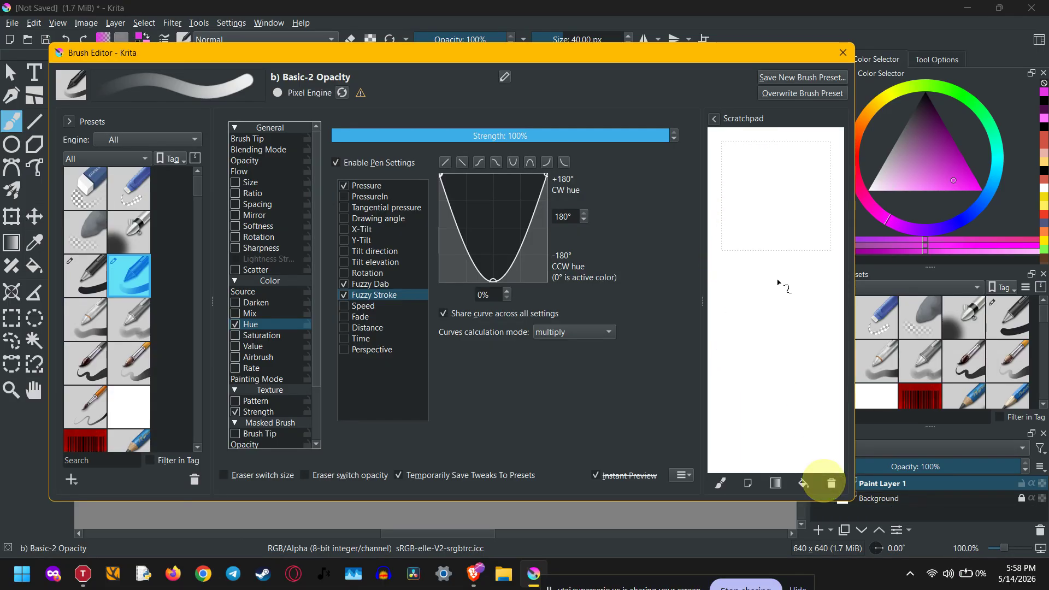
click(776, 82)
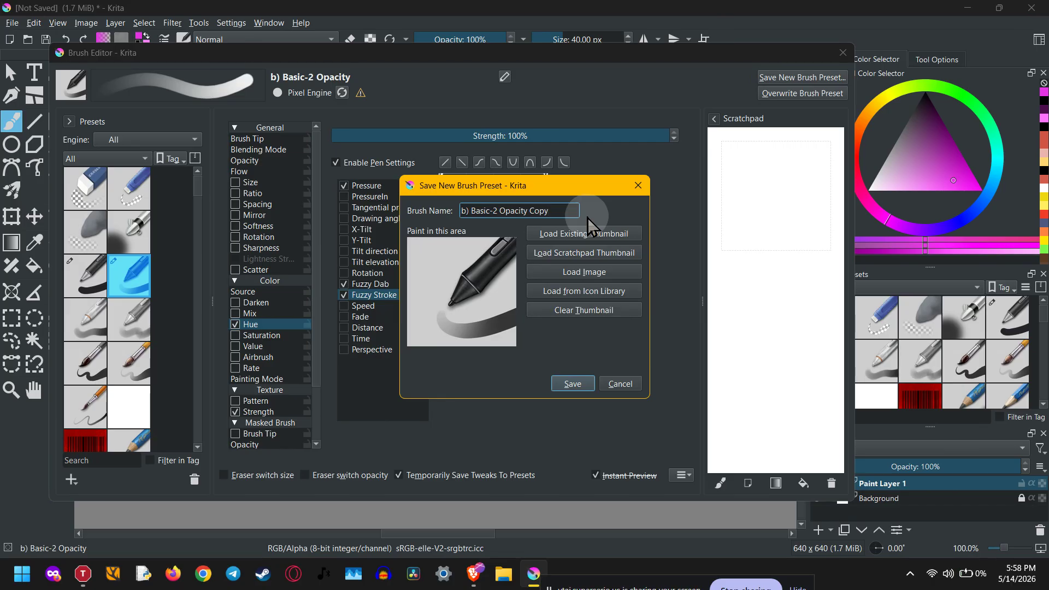
Rename the preset from 'b) Basic-2 Opacity Copy' to 'b) Basic-2 Opacity jitter' and open the icon library
drag(568, 217, 530, 218)
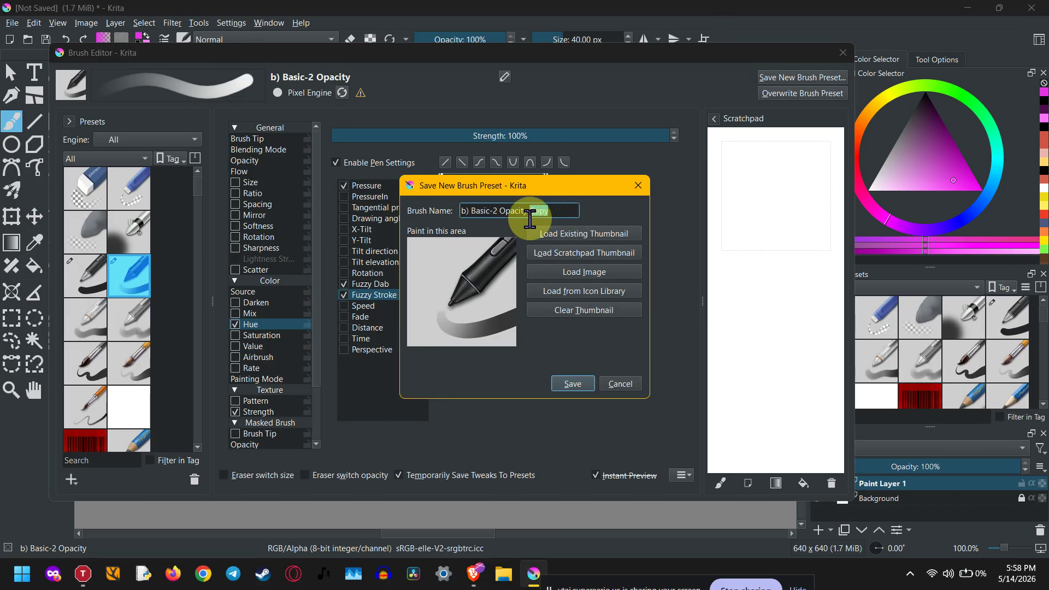
click(564, 215)
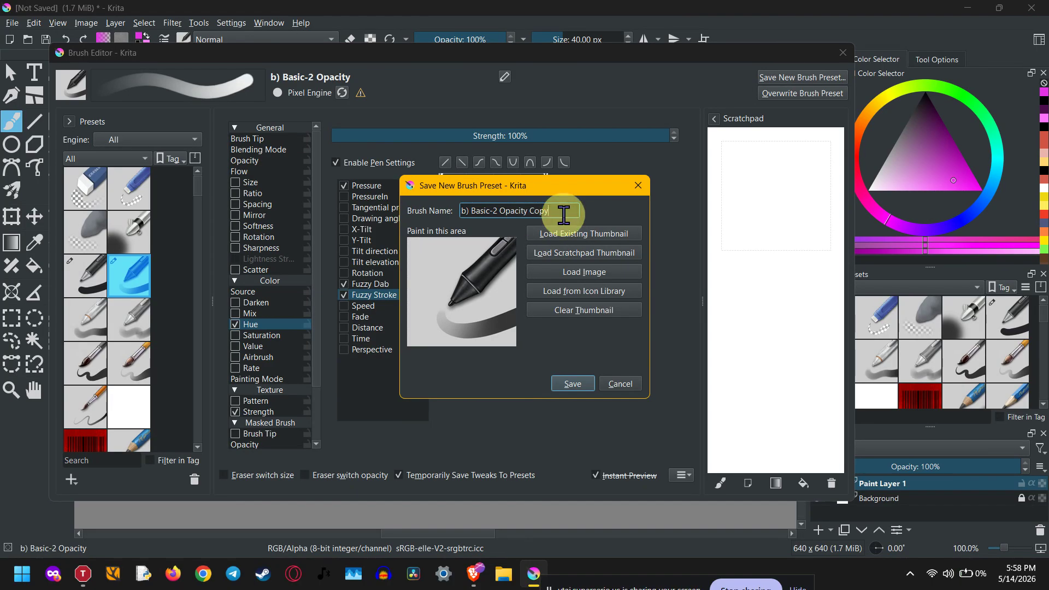
key(BackSpace)
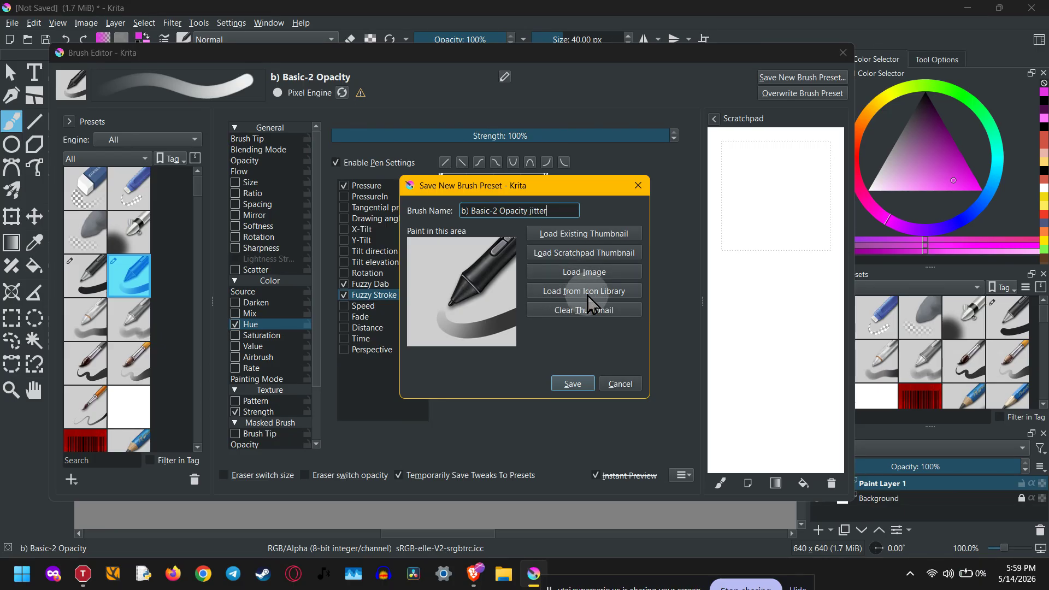
click(588, 292)
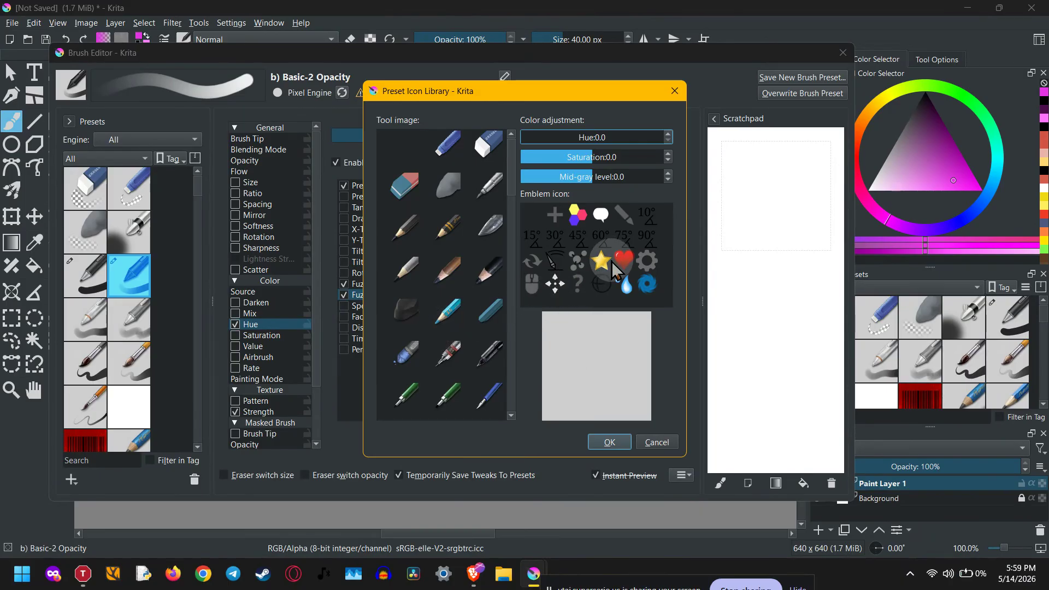
Apply the coloured hexagons emblem to the preset icon and save the new brush preset
click(578, 215)
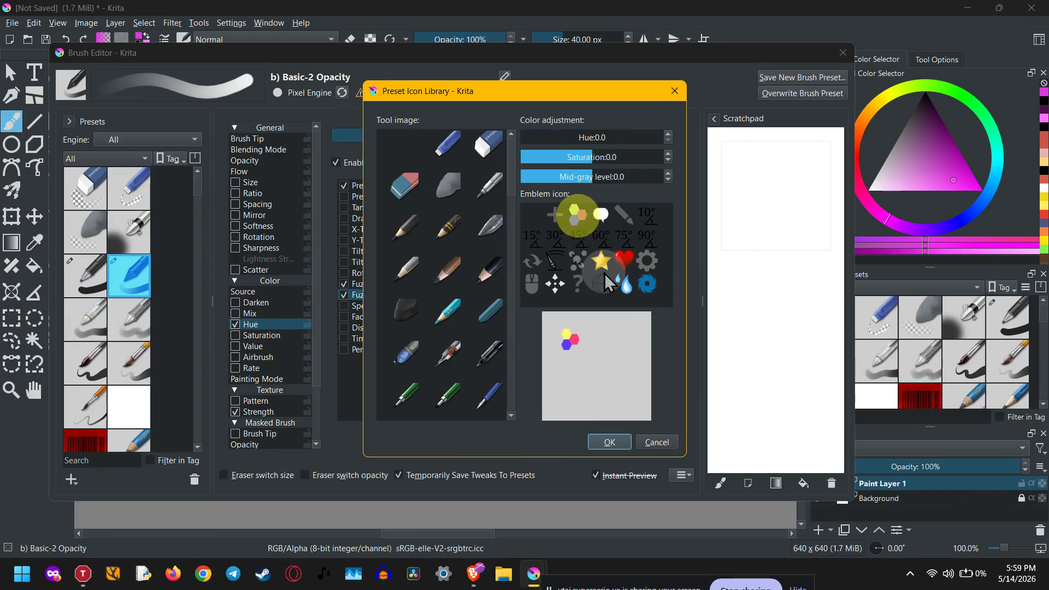
click(610, 442)
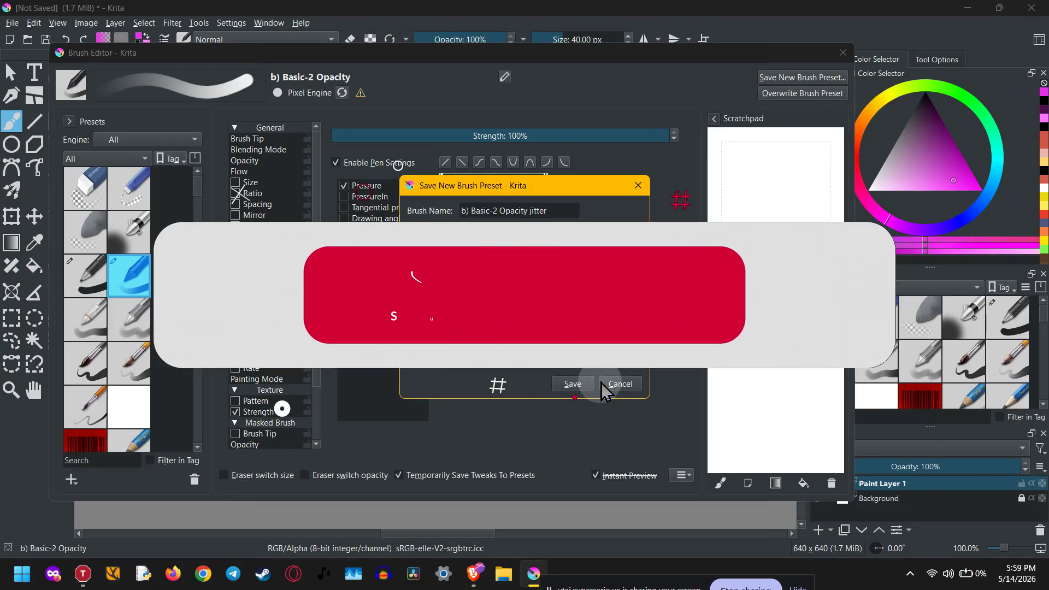
click(571, 382)
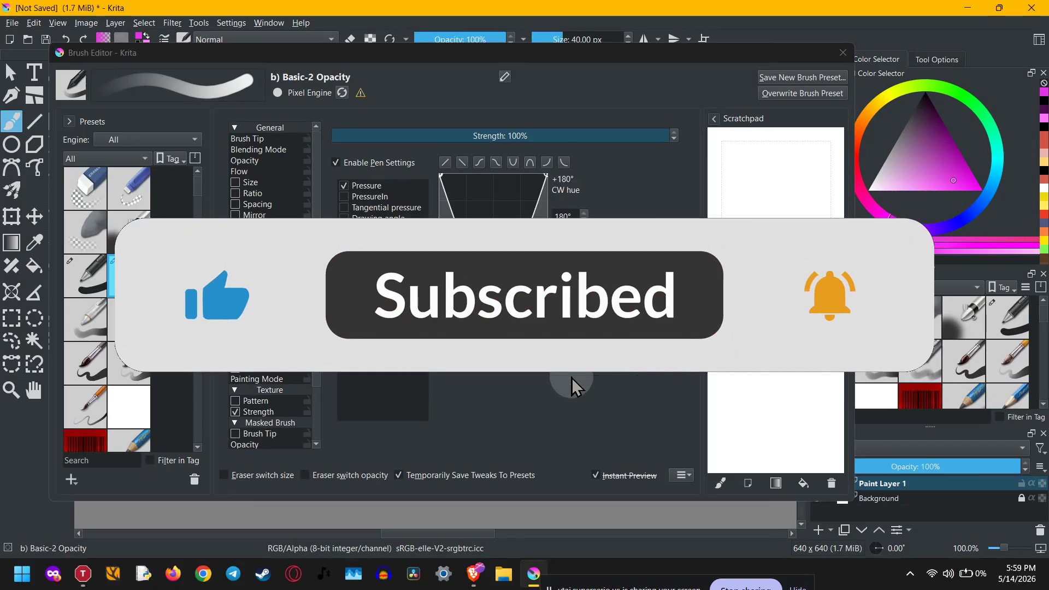